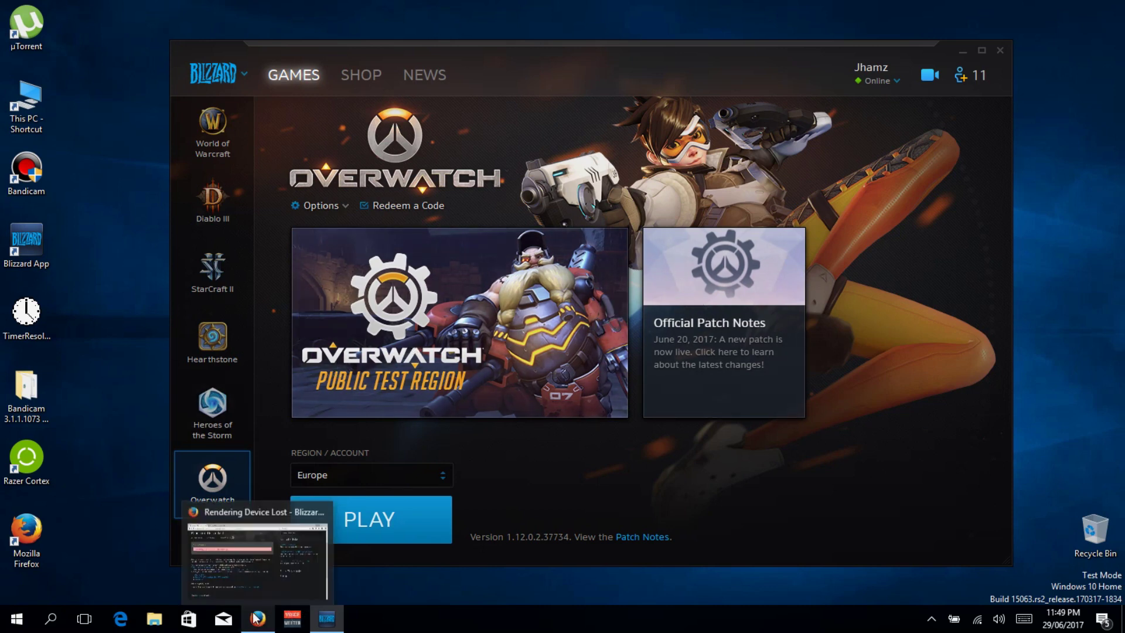
View and hide the Rendering Device Lost article, then browse This PC's Local Disk (C:).
left_click(249, 563)
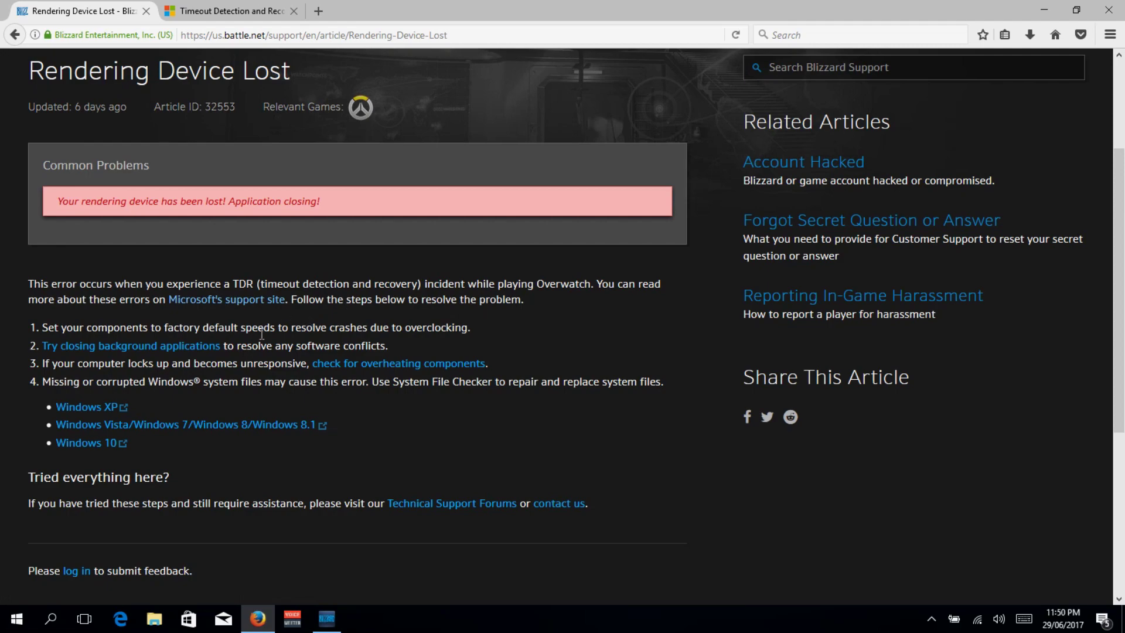
left_click(1044, 10)
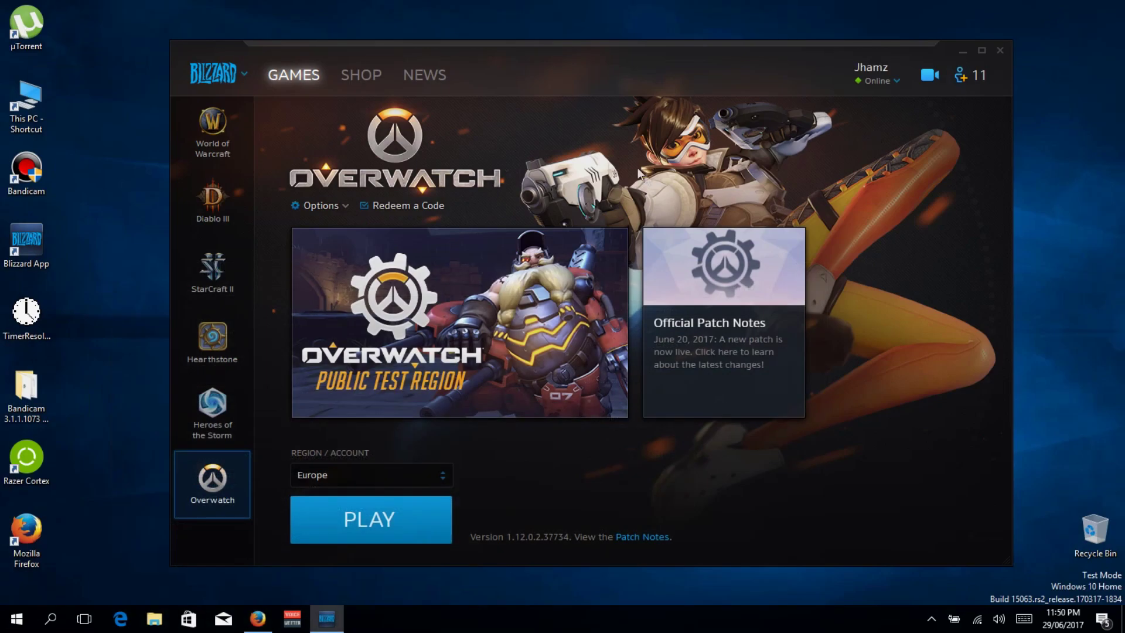
mouse_move(414, 290)
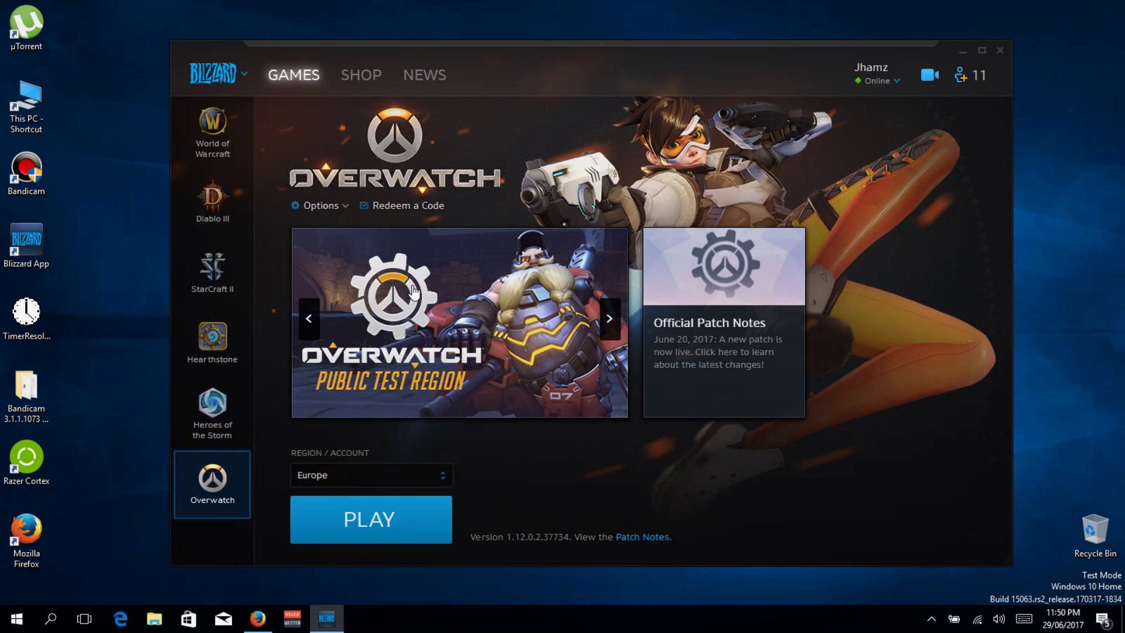
double_click(52, 103)
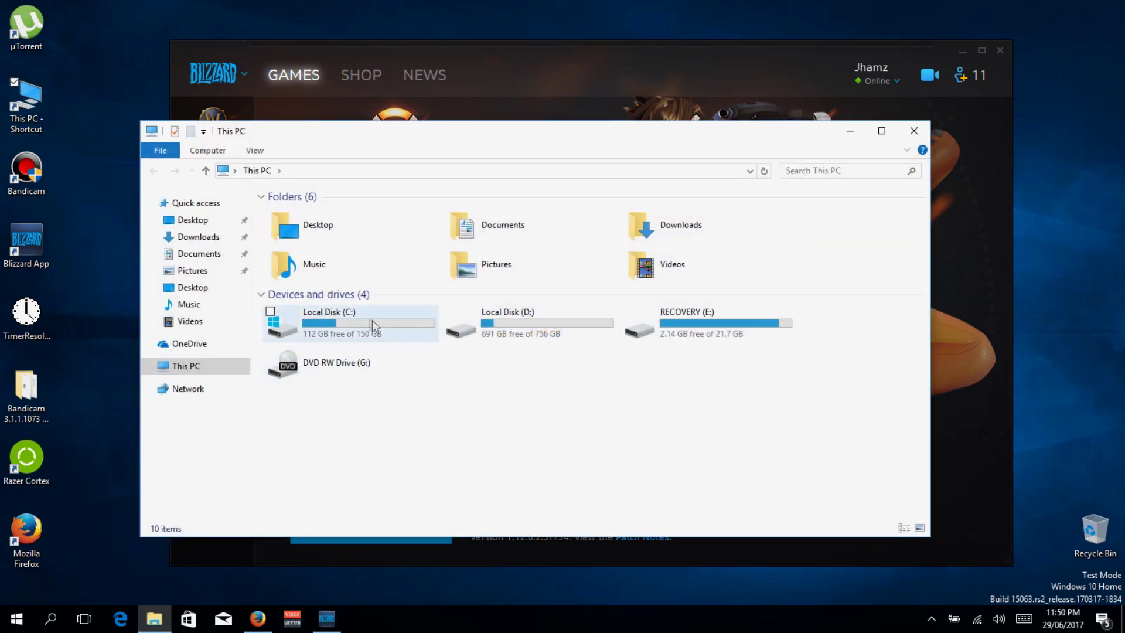
left_click(369, 319)
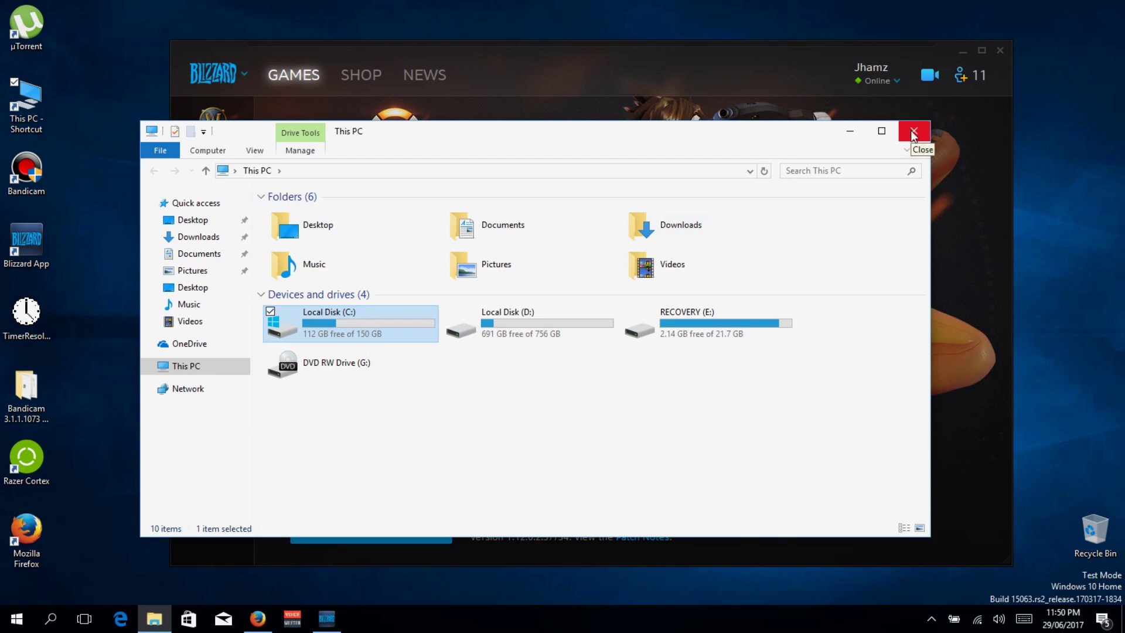
left_click(911, 134)
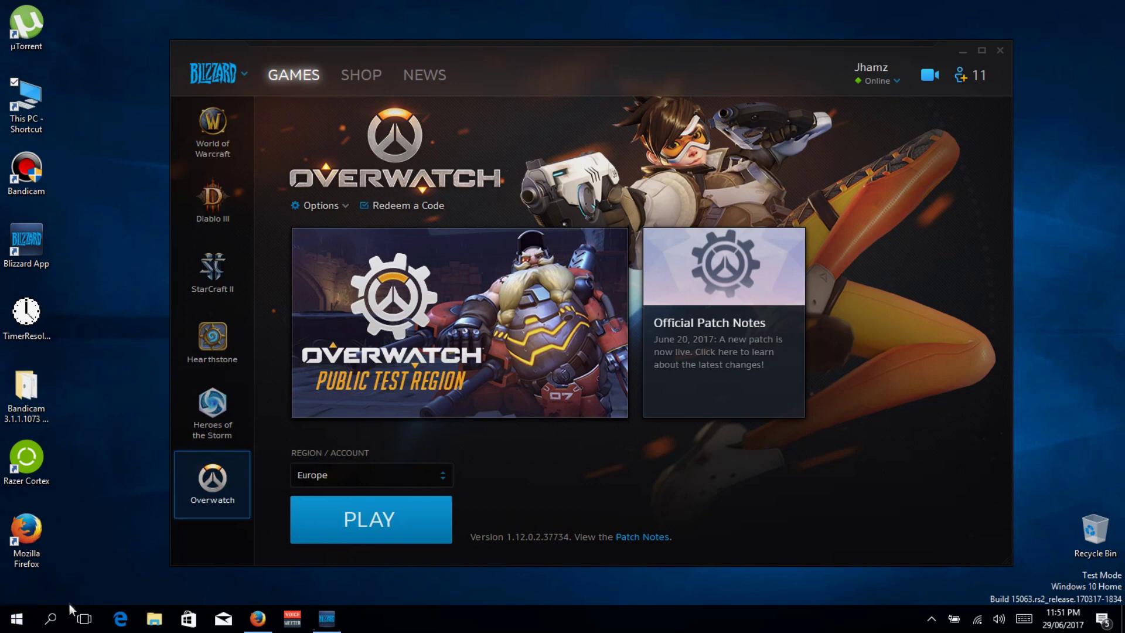
Launch Device Manager and start a driver update for Intel(R) HD Graphics 4600 under Display adapters.
right_click(21, 620)
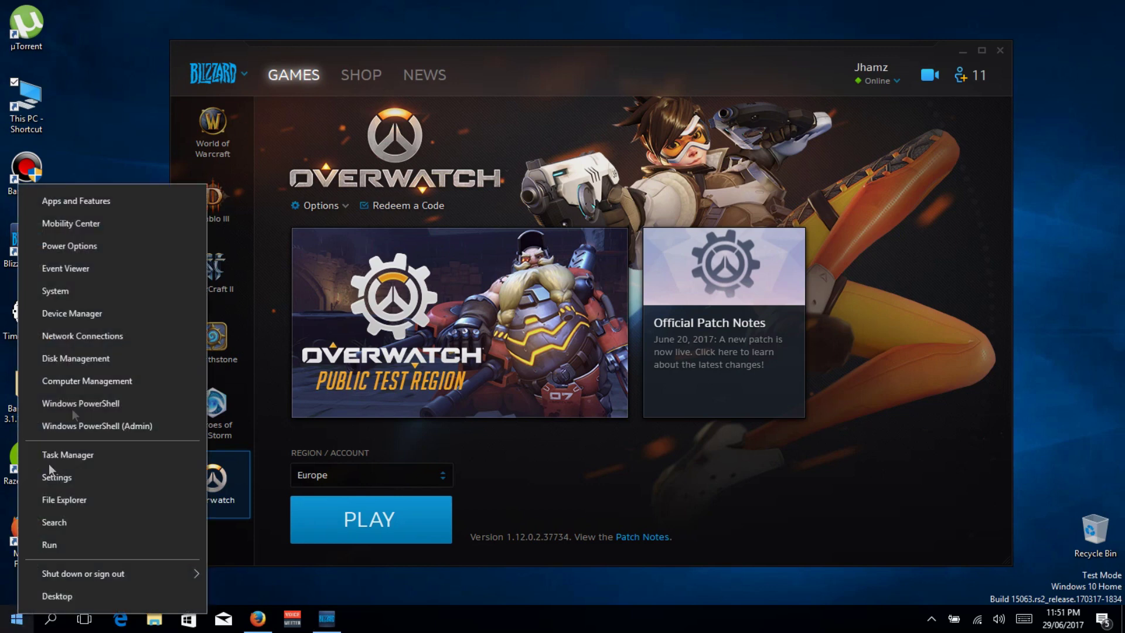
left_click(85, 326)
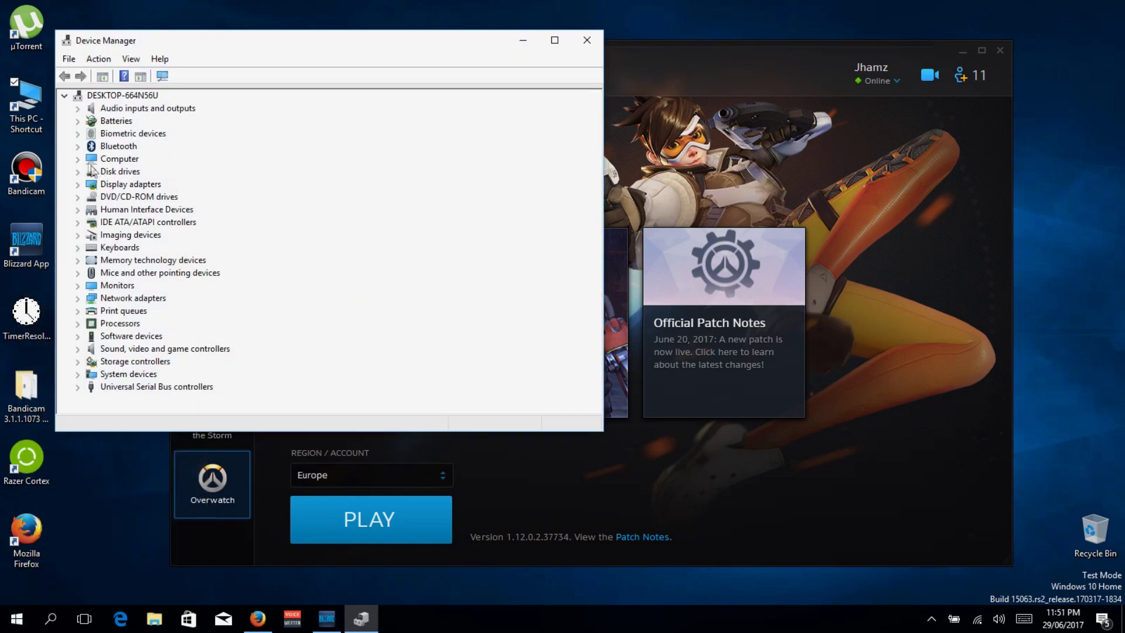
left_click(78, 184)
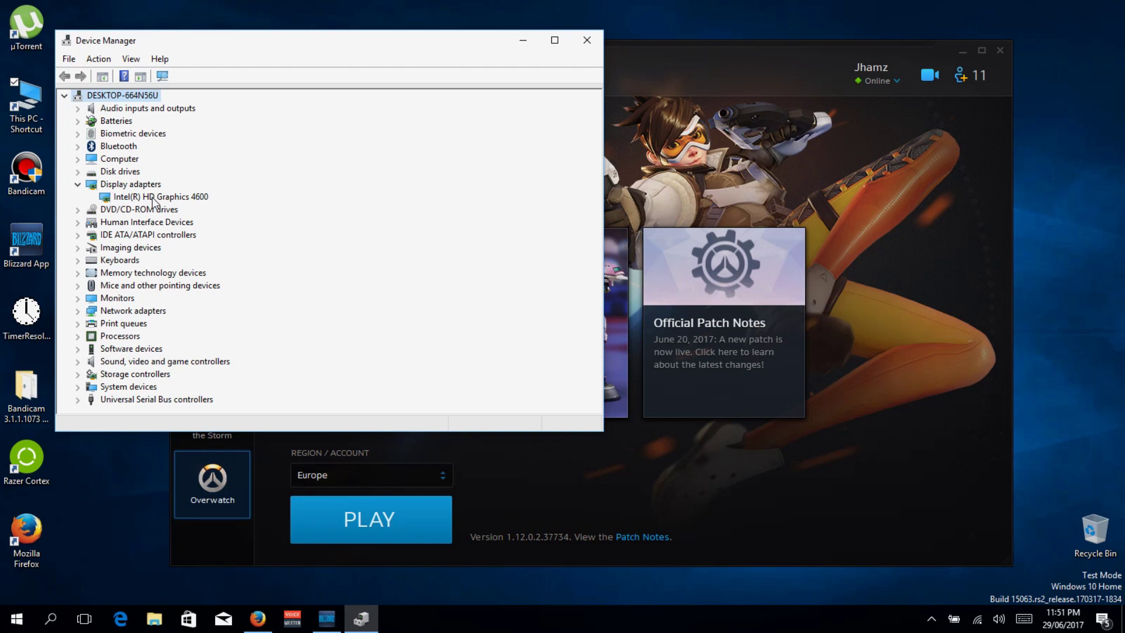
left_click(154, 201)
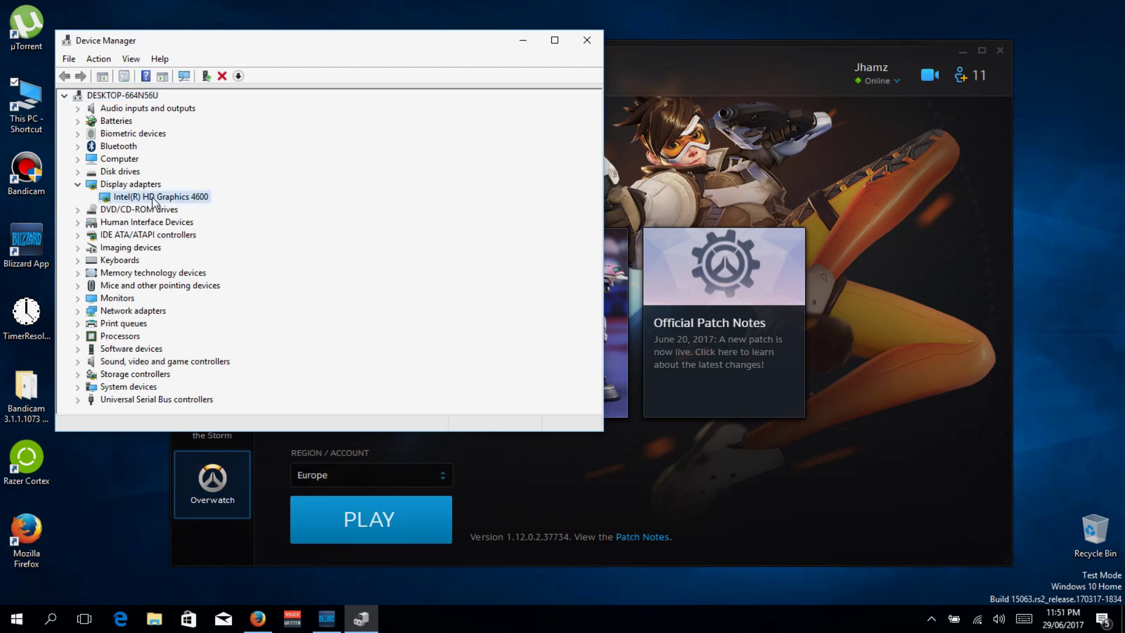
right_click(154, 202)
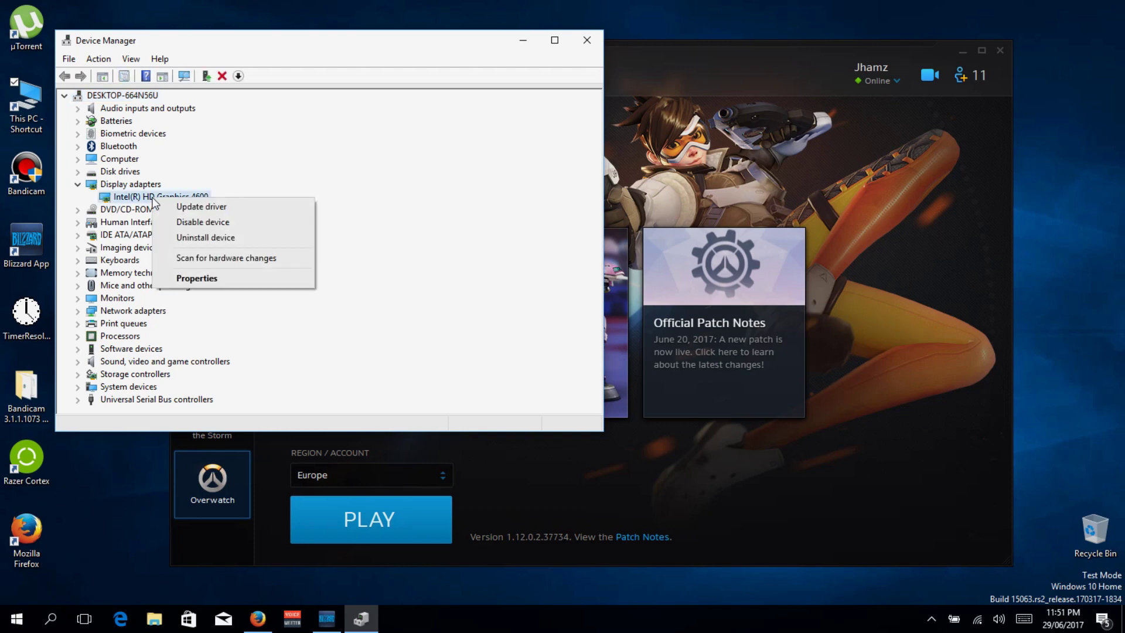
left_click(186, 212)
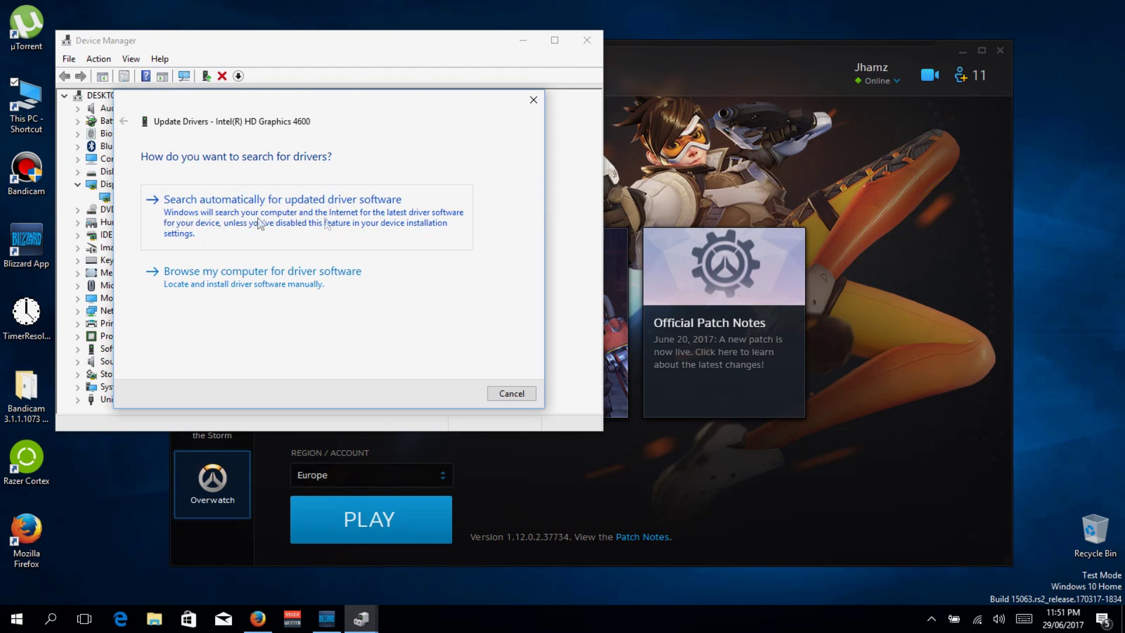
Browse the computer, pick from available drivers, and select driver version 20.19.15.4531.
left_click(251, 286)
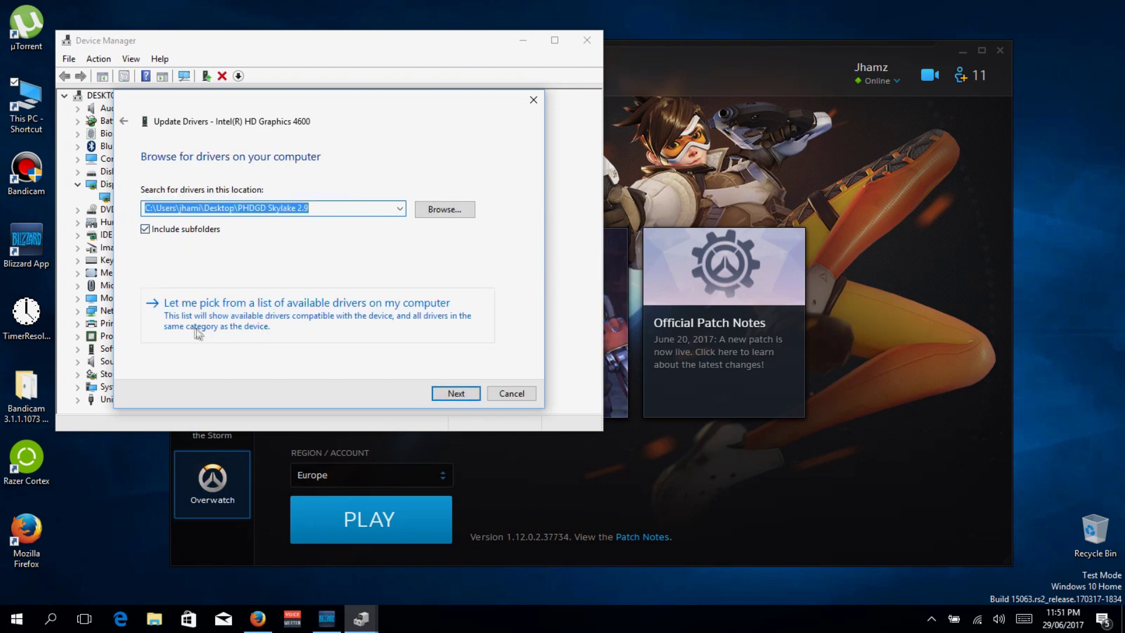
left_click(366, 318)
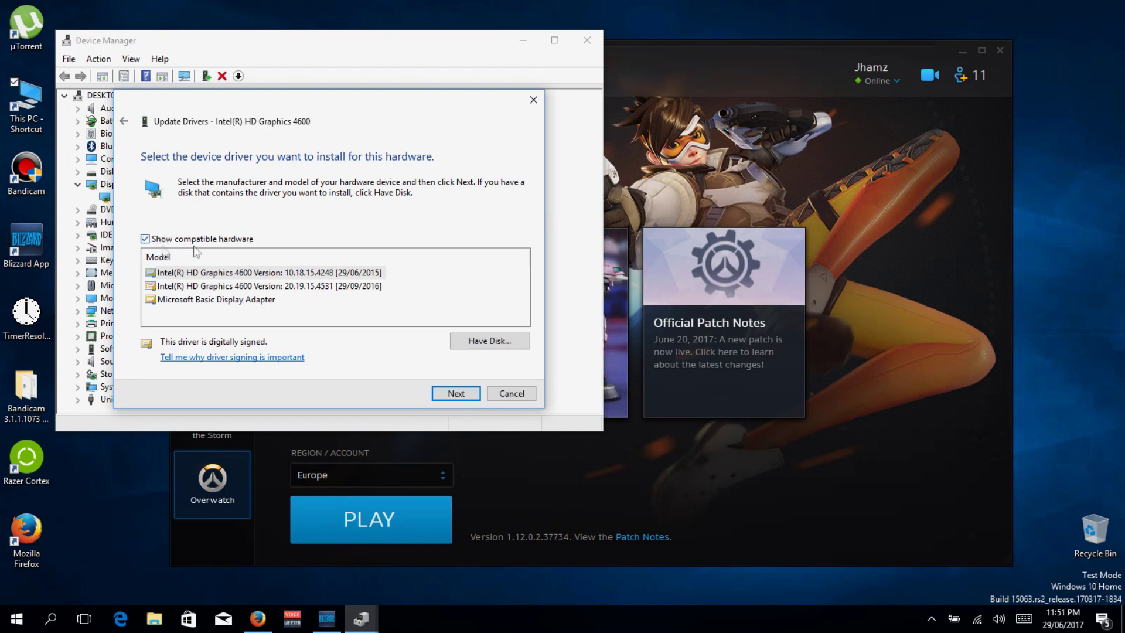
left_click(289, 287)
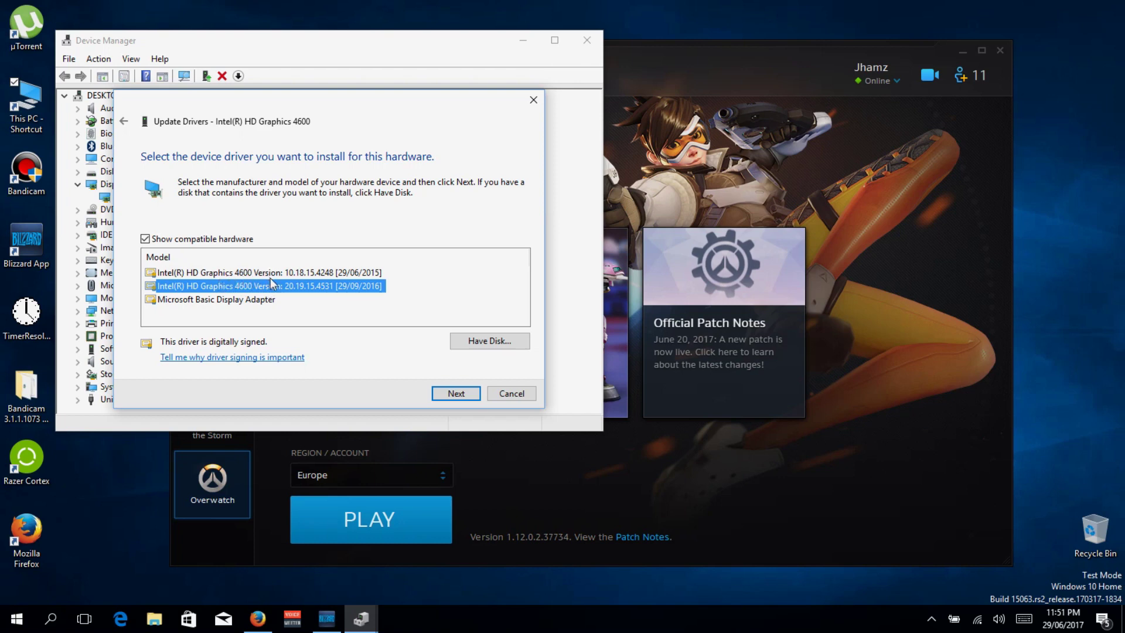
Switch between drivers 10.18.15.4248 and 20.19.15.4531, then cancel without installing.
left_click(263, 276)
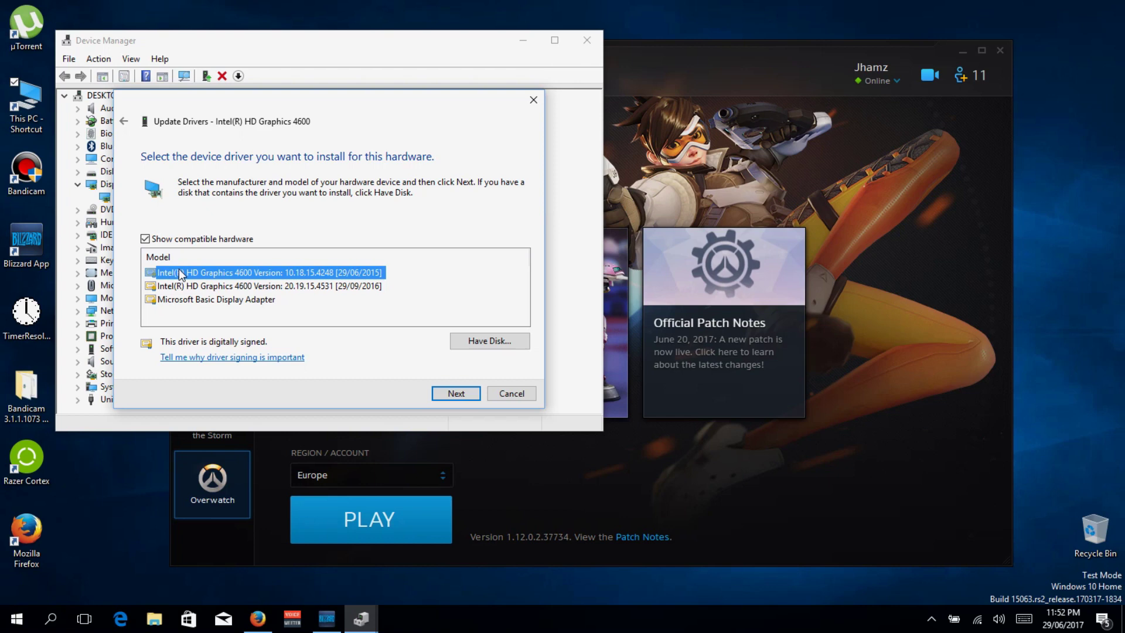
left_click(368, 287)
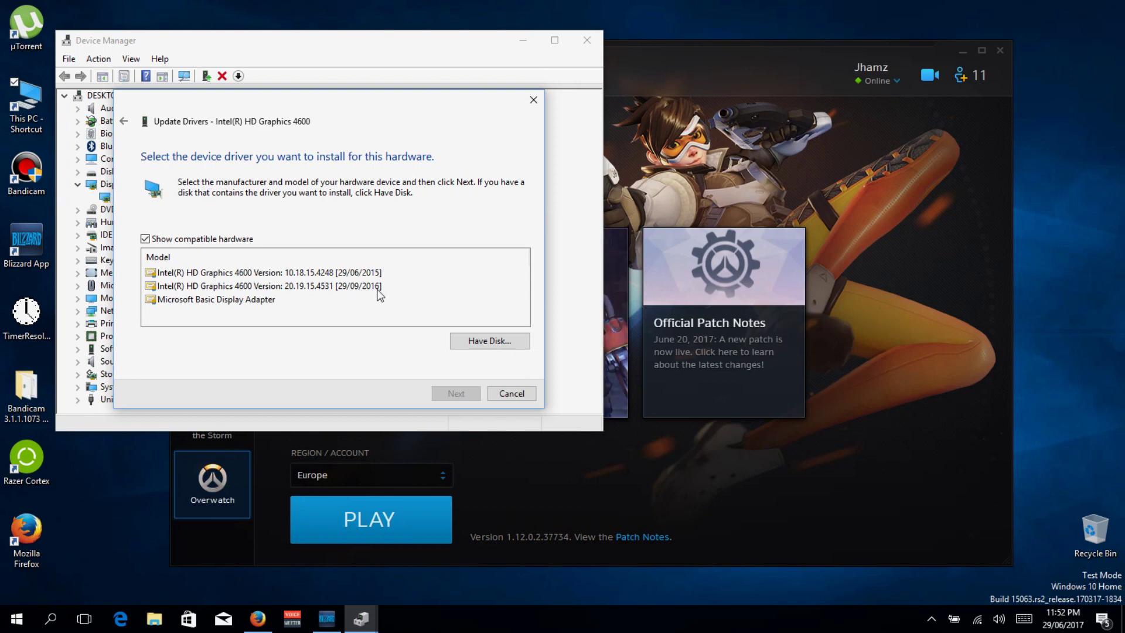
left_click(196, 291)
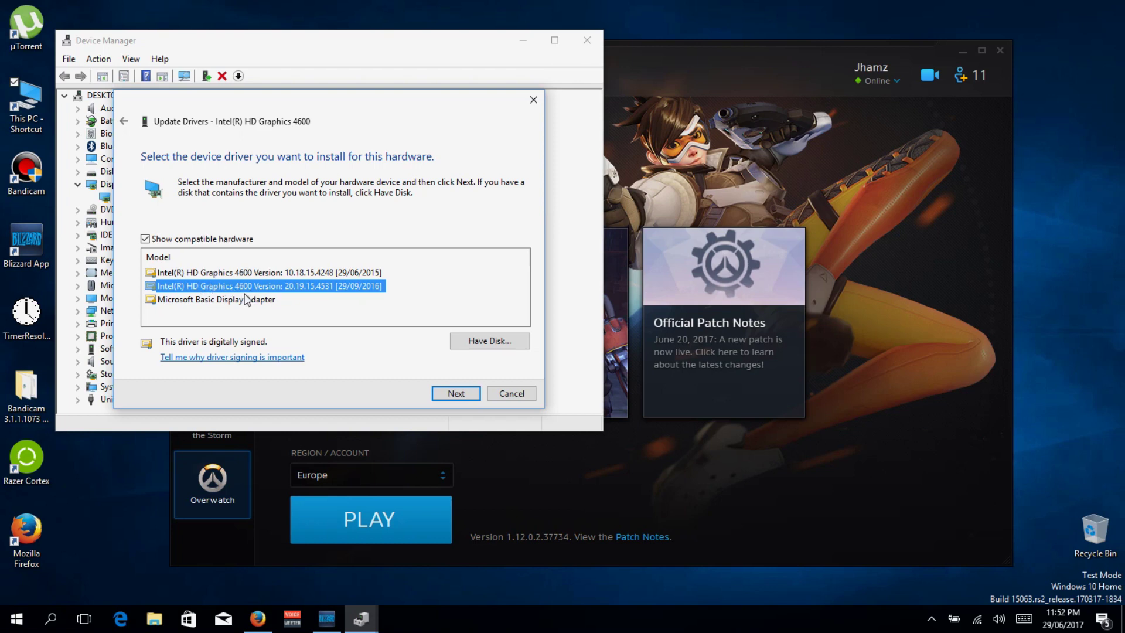
left_click(308, 273)
left_click(521, 396)
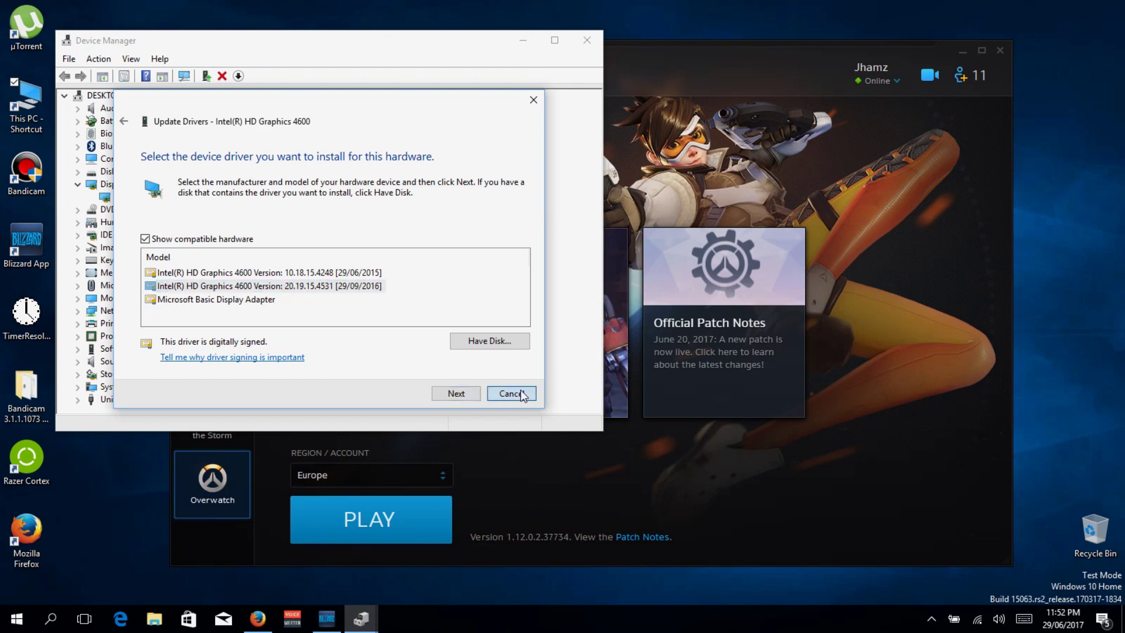
left_click(522, 394)
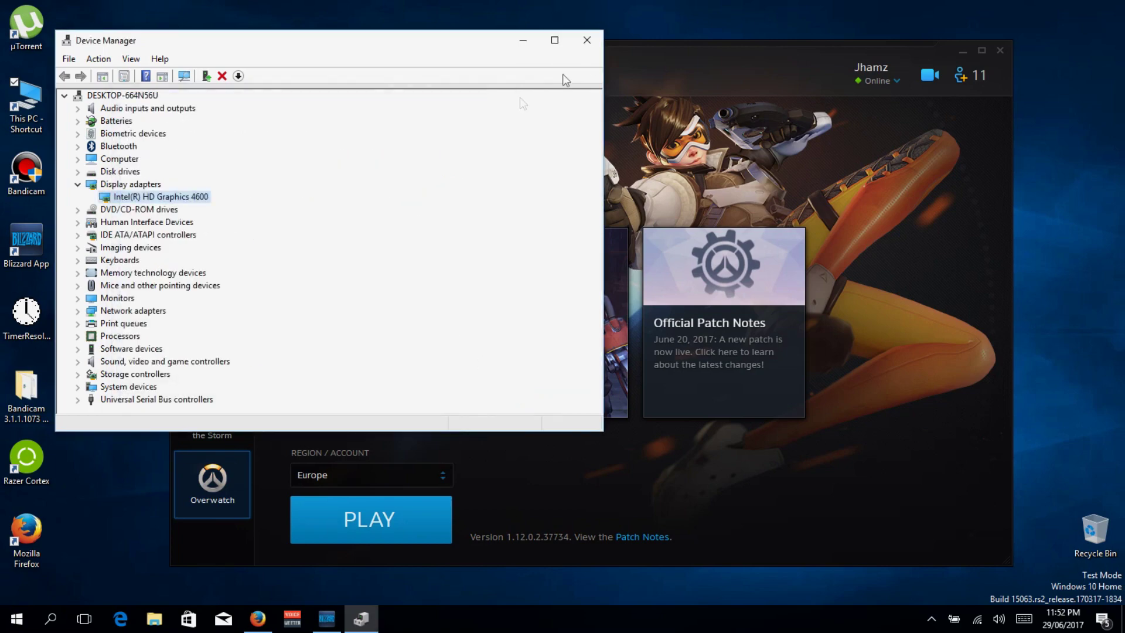
Close Device Manager and bring up the Start button's administration tools menu.
left_click(590, 43)
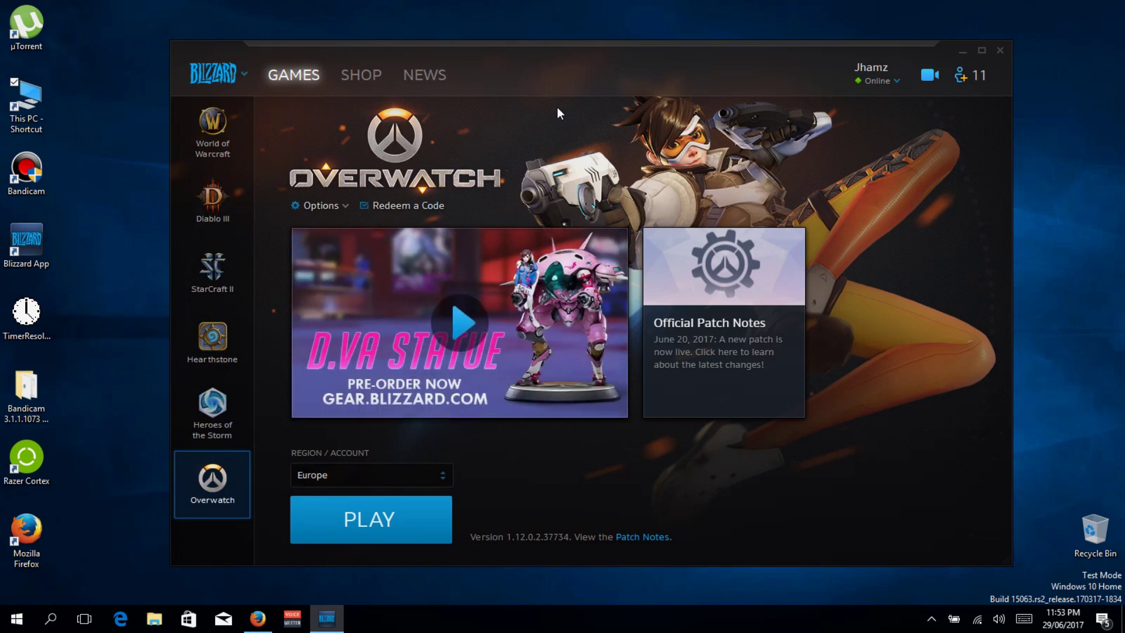
right_click(16, 619)
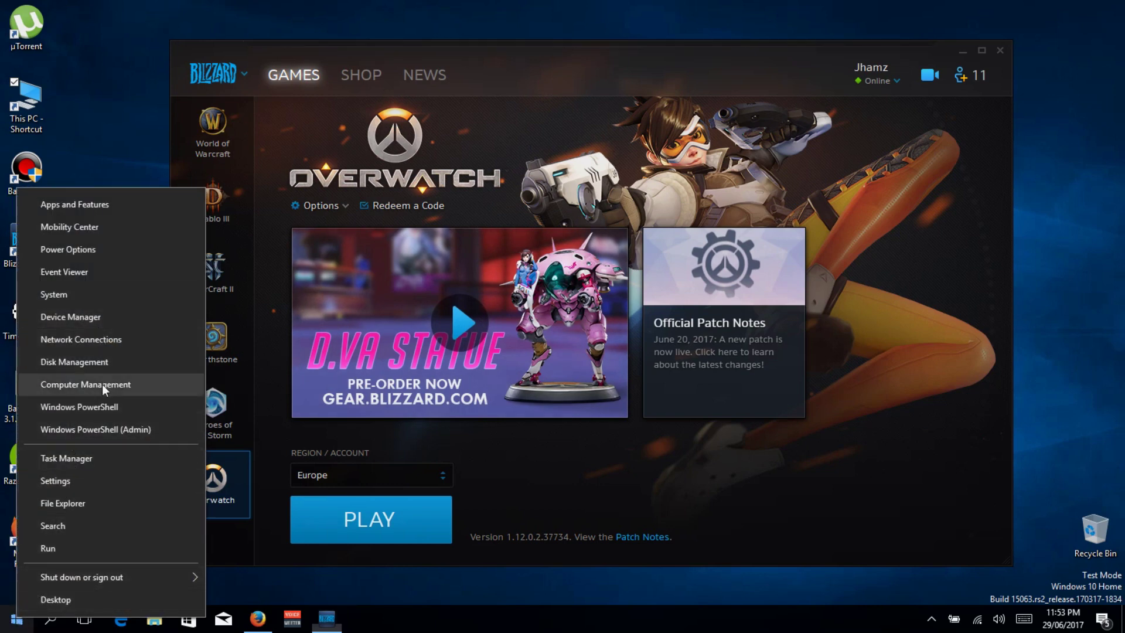
Check that Intel(R) HD Graphics 4600's Driver tab shows version 20.19.15.4531, then cancel Properties.
left_click(83, 324)
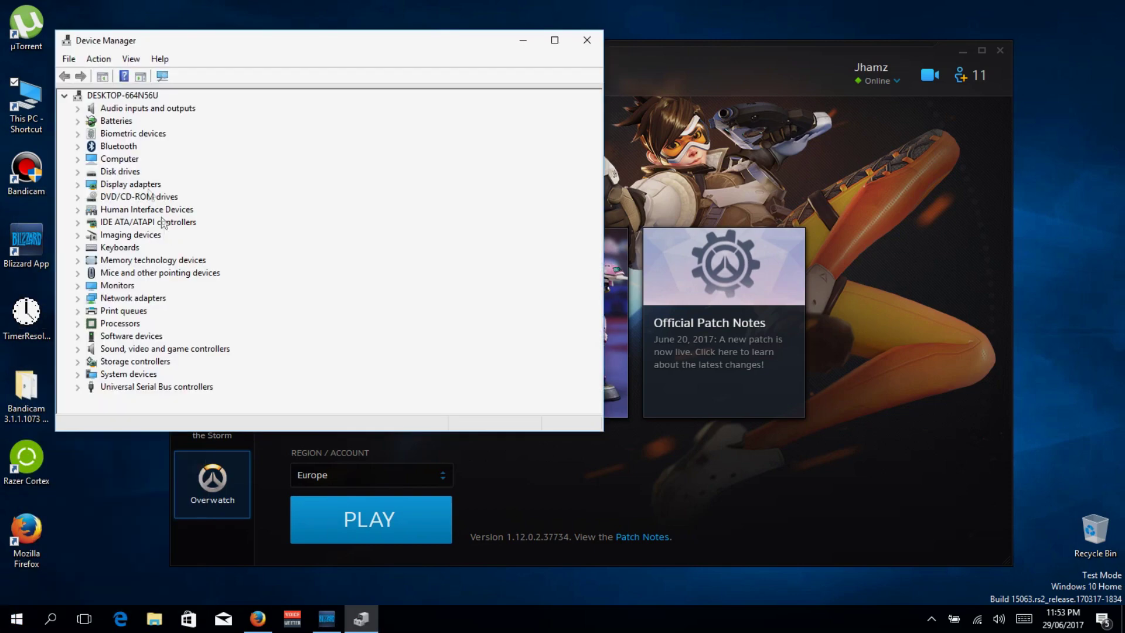
left_click(79, 183)
left_click(125, 197)
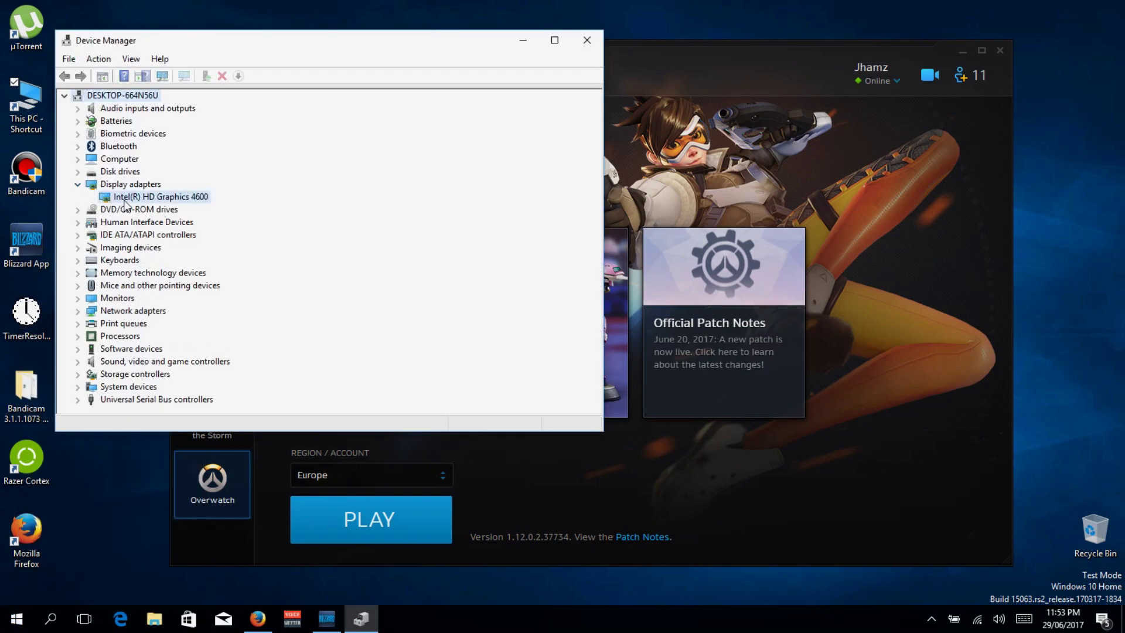
right_click(125, 199)
left_click(177, 280)
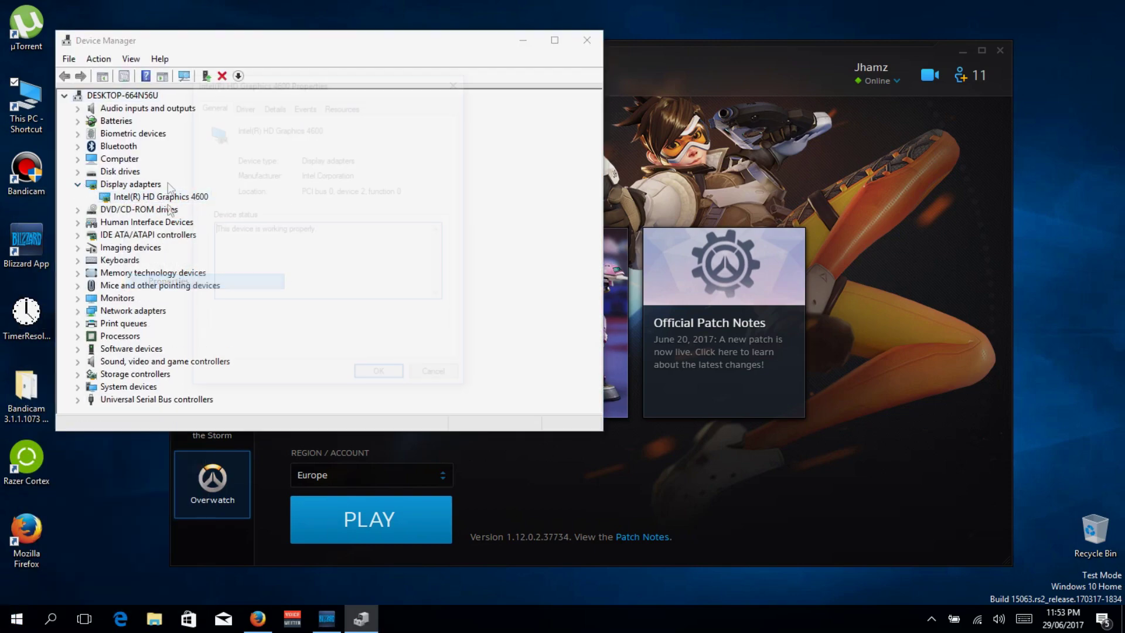
left_click(250, 106)
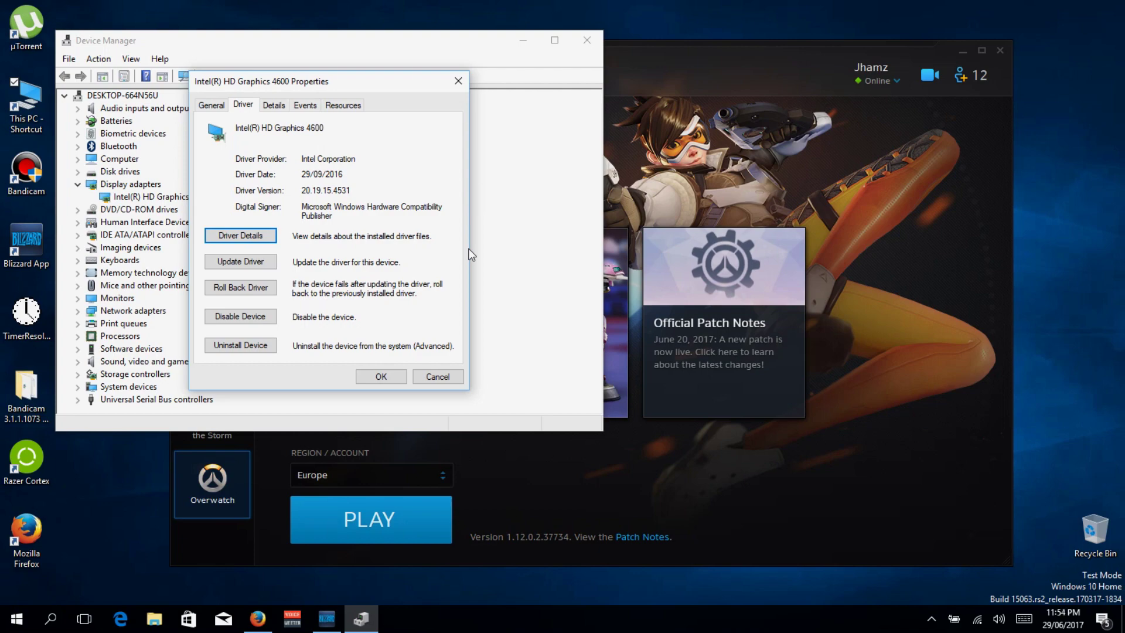
left_click(436, 381)
Close the Device Manager window after the driver check.
left_click(598, 43)
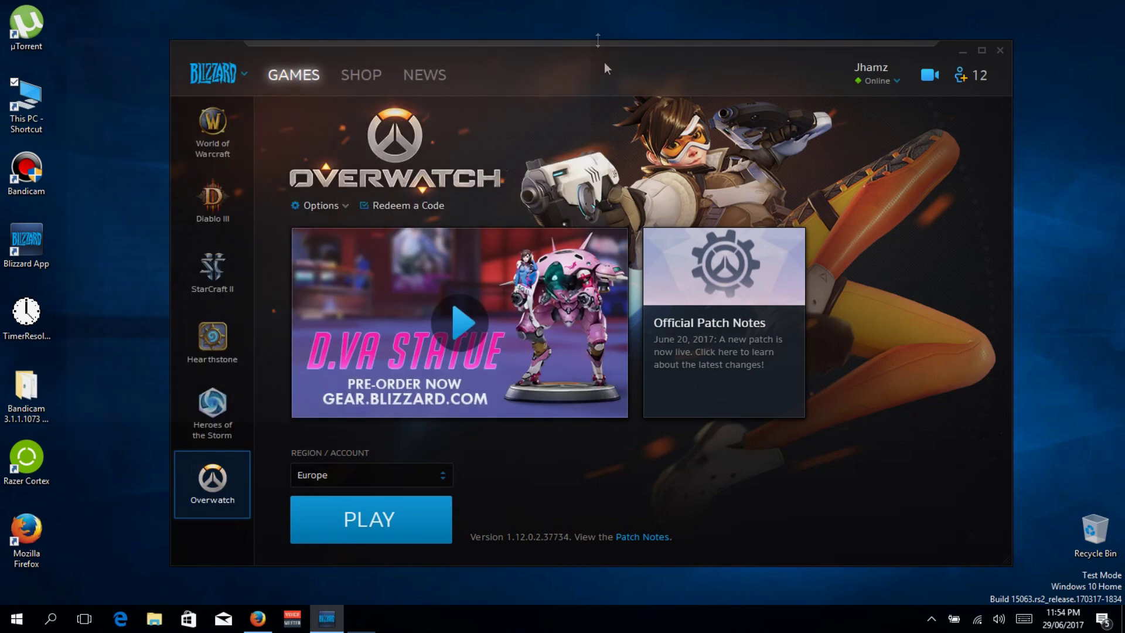